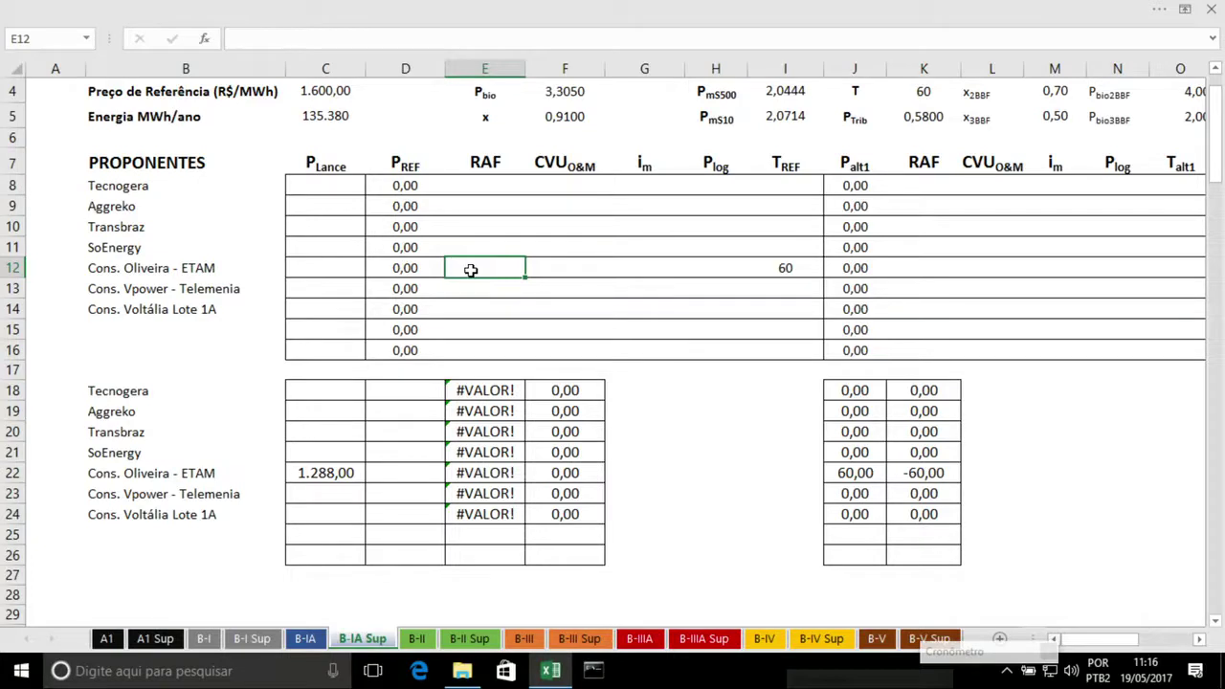
Enter a RAF of 66560938,42 and a CVU O&M of 29,55 for Cons. Oliveira - ETAM in row 12
type("66560")
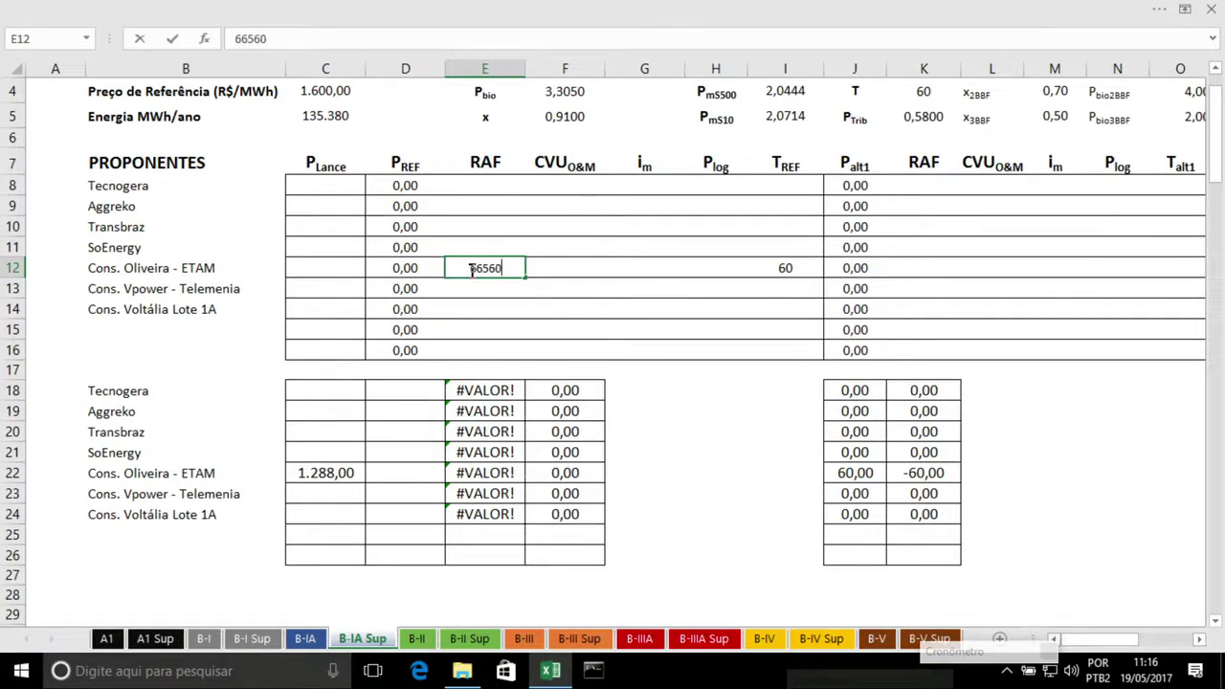
type("938,42")
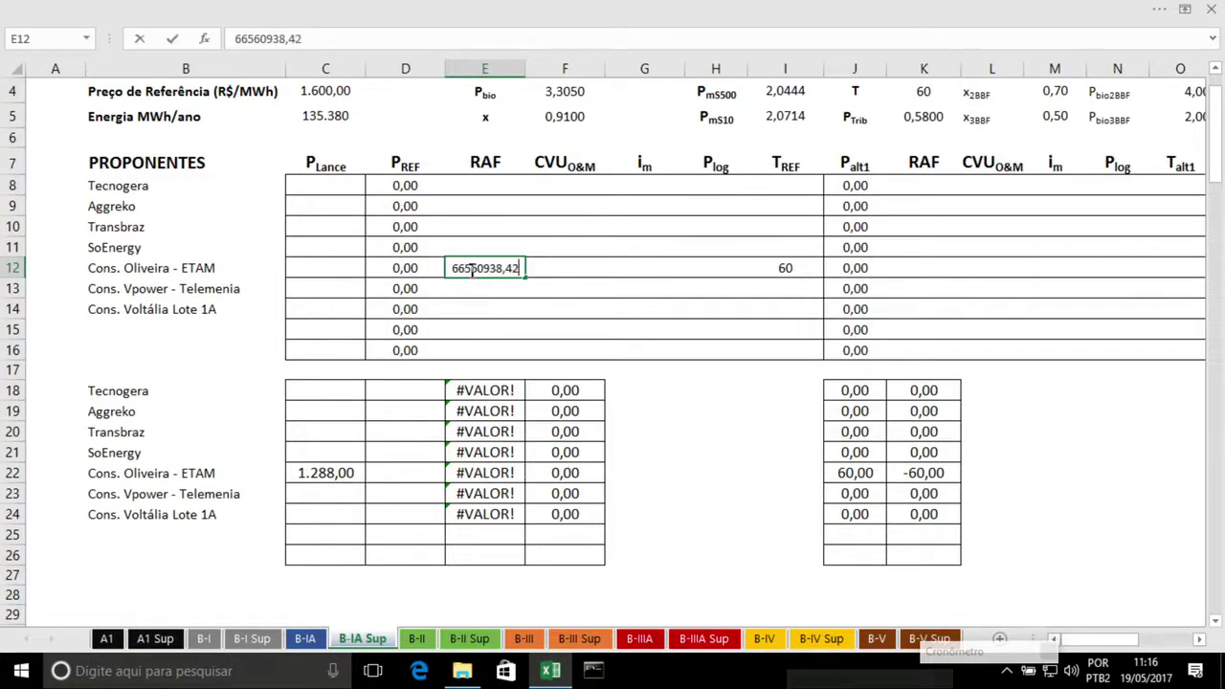
key("Return")
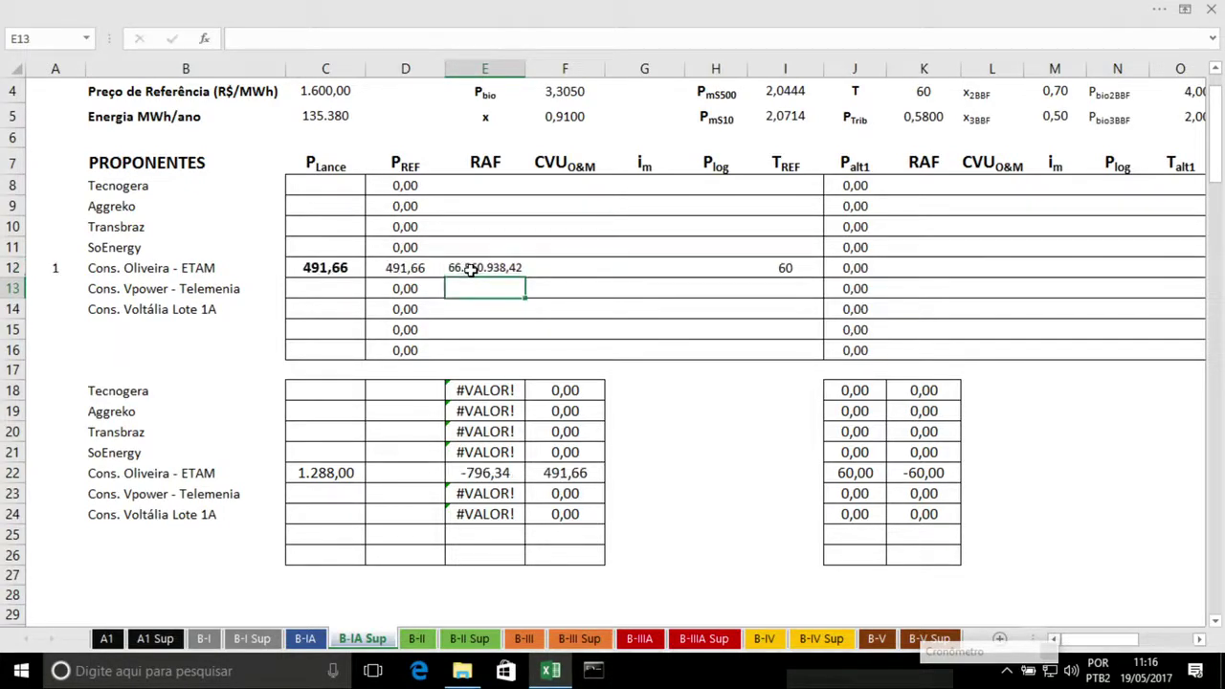
left_click(553, 267)
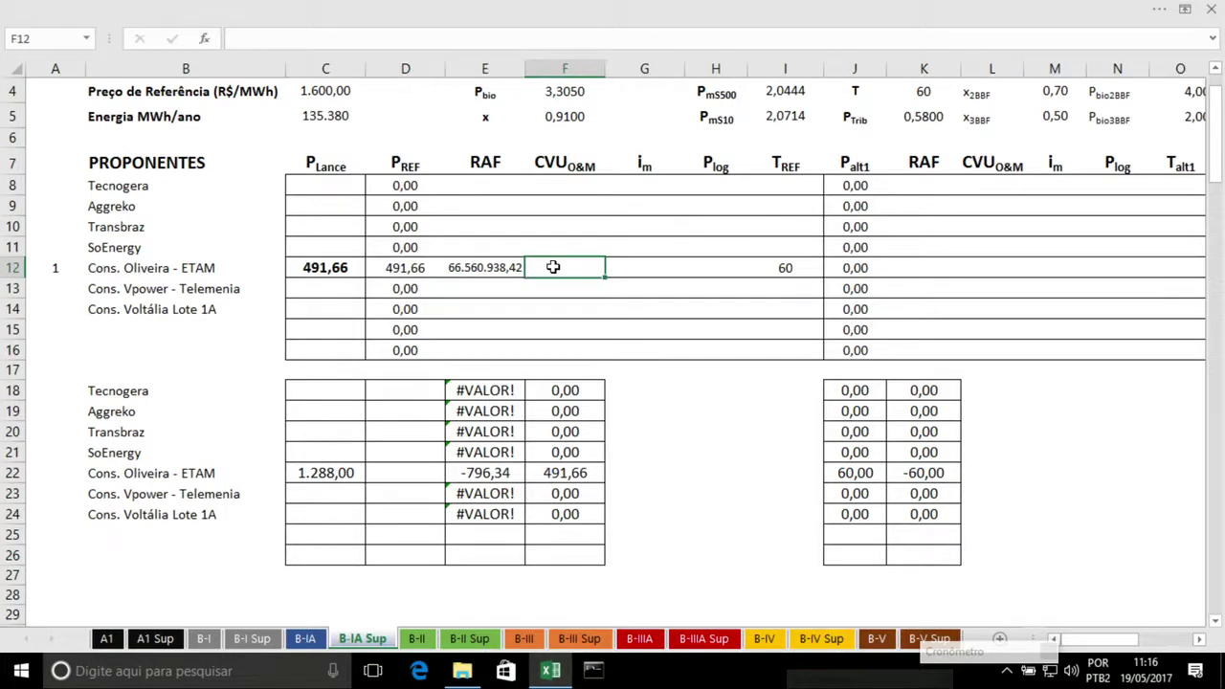
type("29,55")
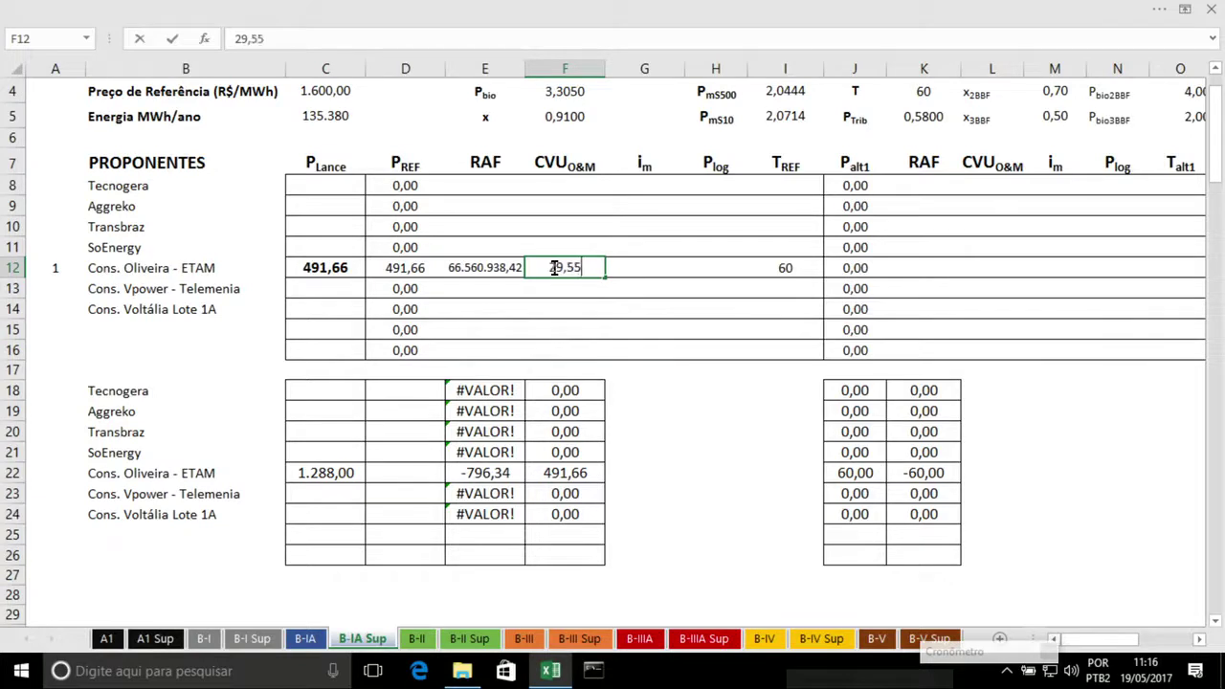
key("Tab")
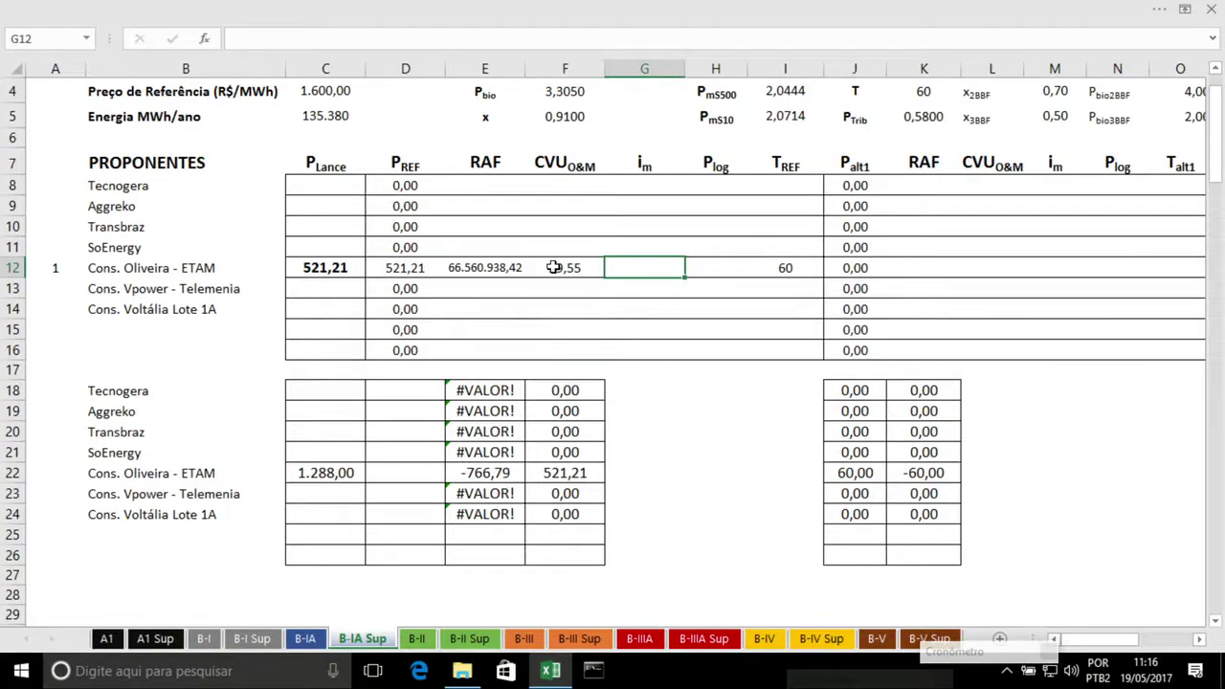
Enter an i_m of 253,0670 and a P_log of 0,2921 for Cons. Oliveira - ETAM
type("253,0670")
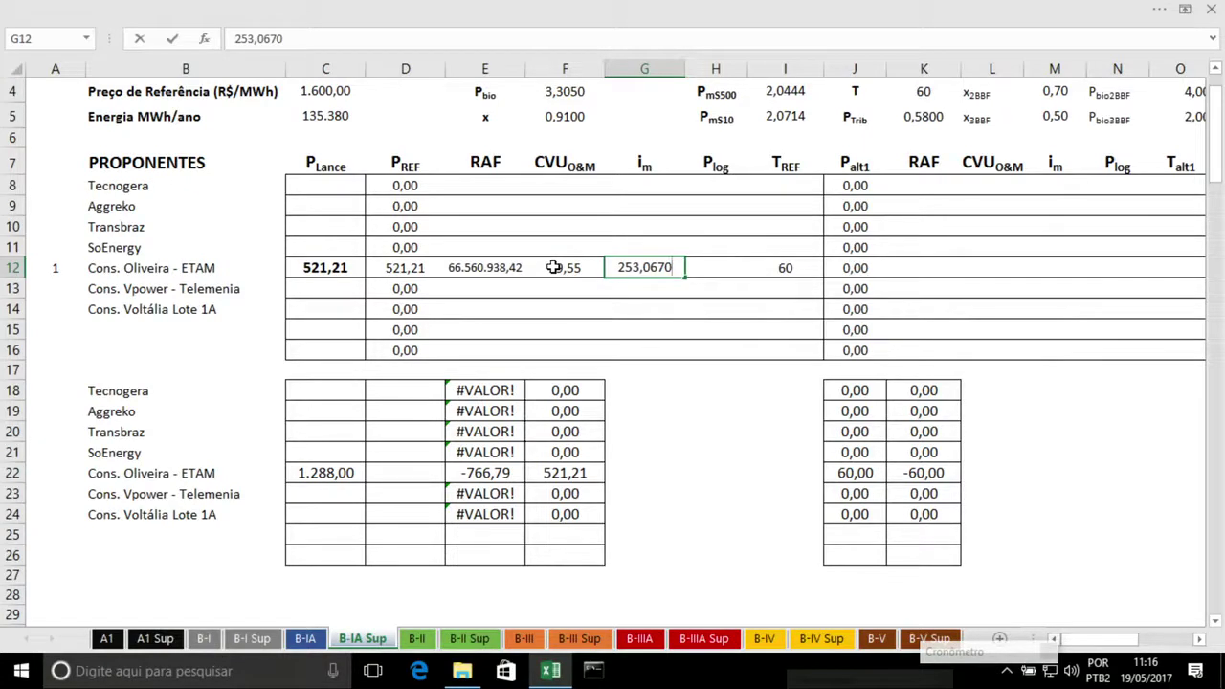
key("Tab")
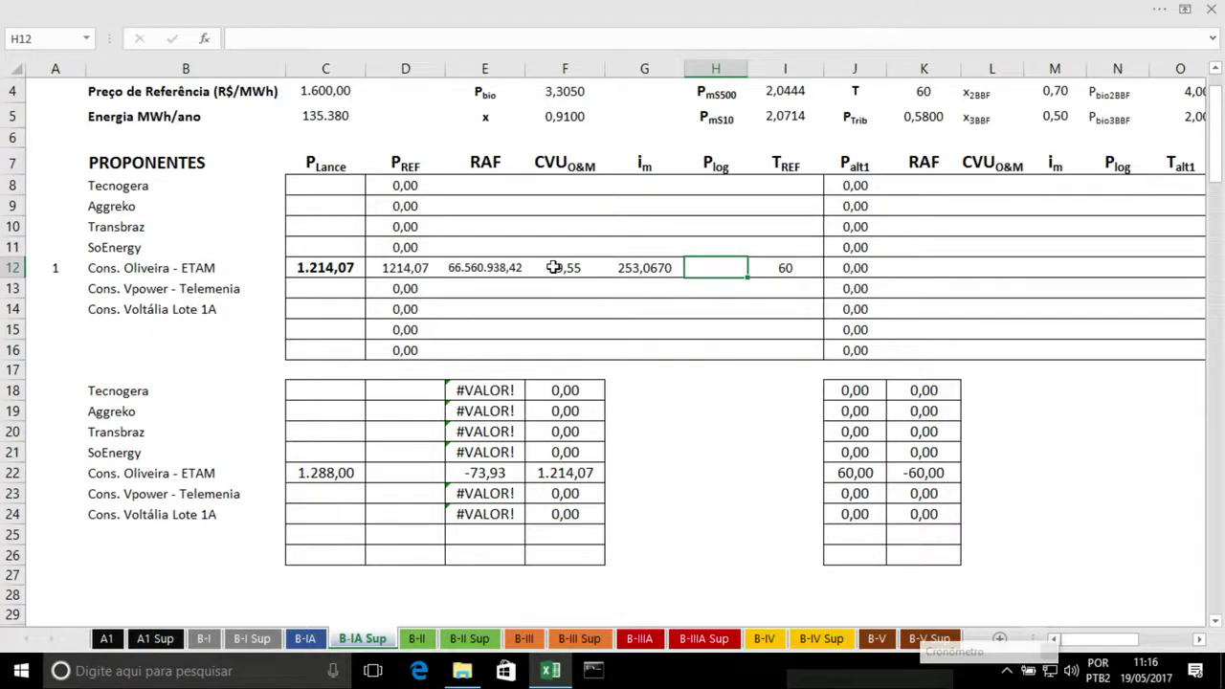
type("0,2921")
key("Return")
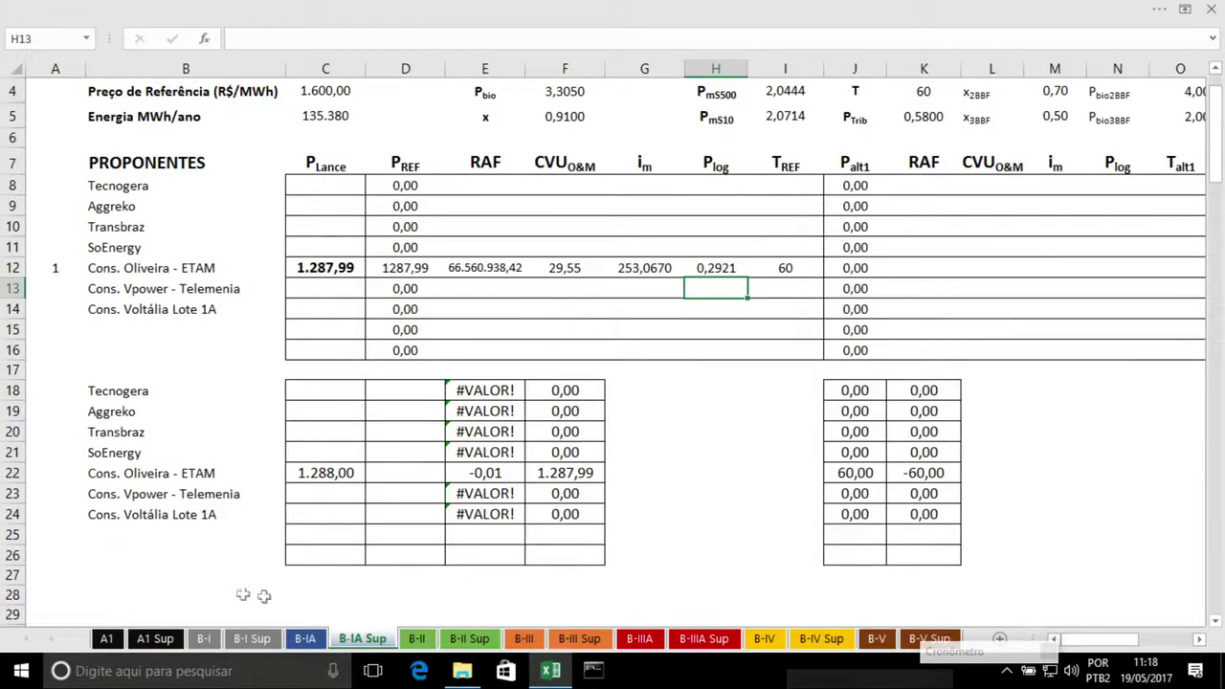
Check the Cons. Oliveira - ETAM bid on the B-IA sheet and its difference formula in B-IA Sup
left_click(305, 639)
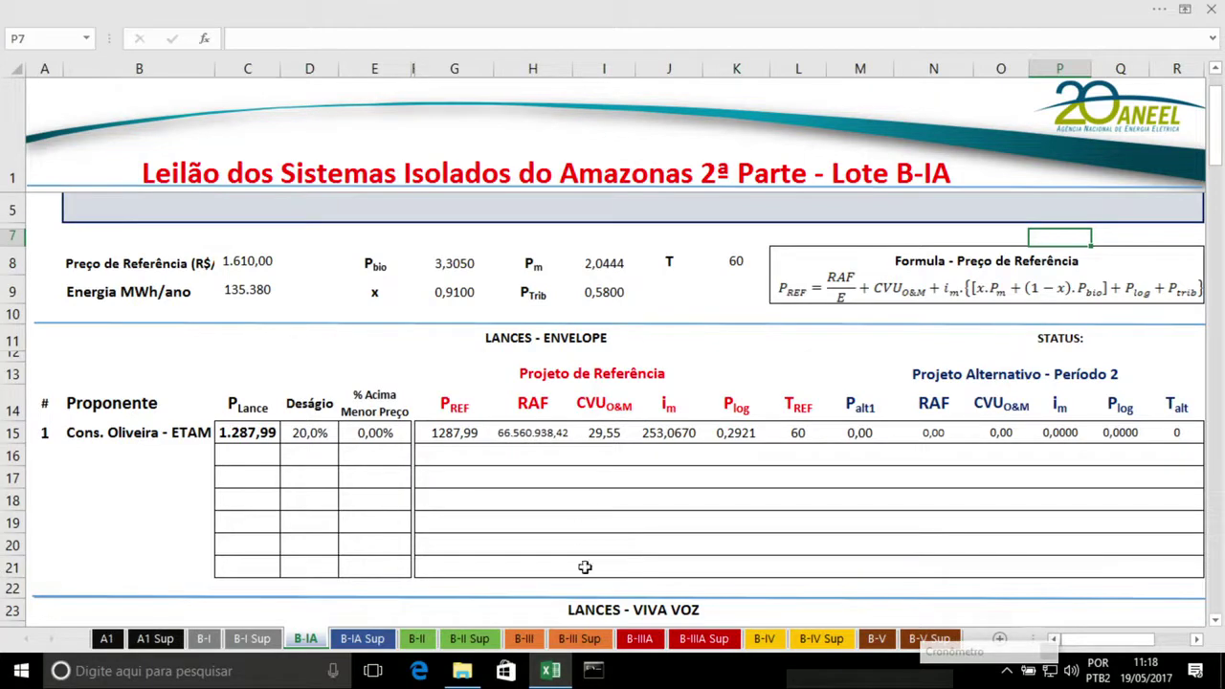
left_click(364, 638)
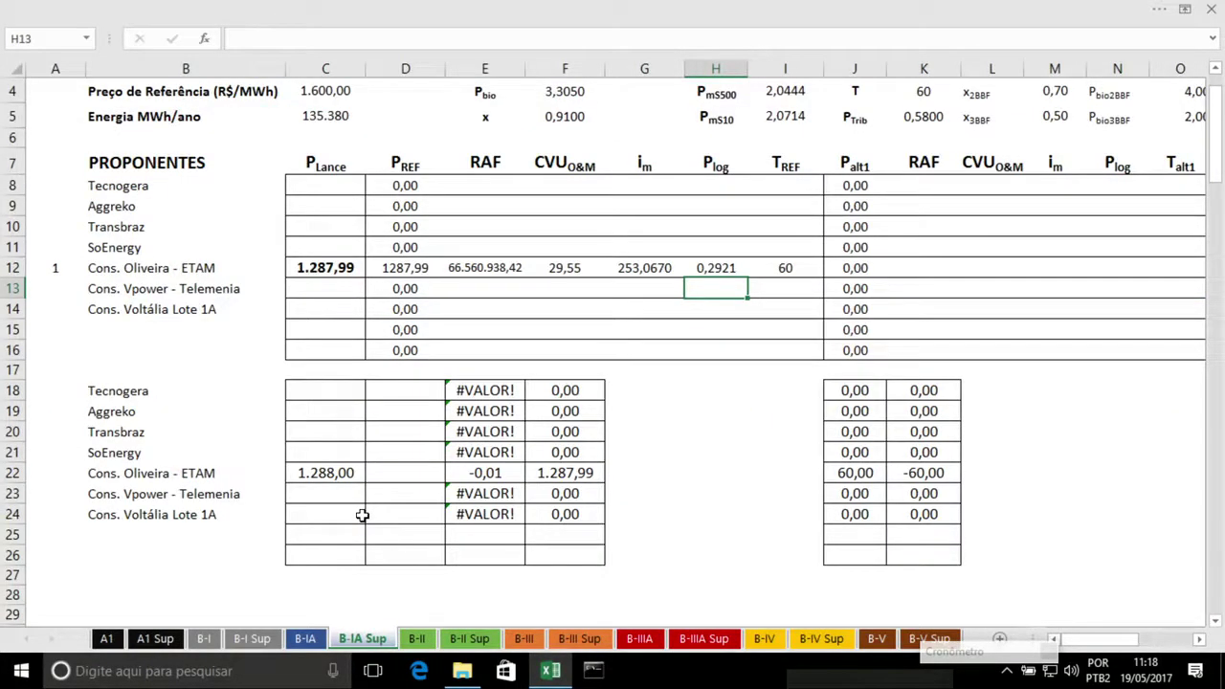
left_click(448, 475)
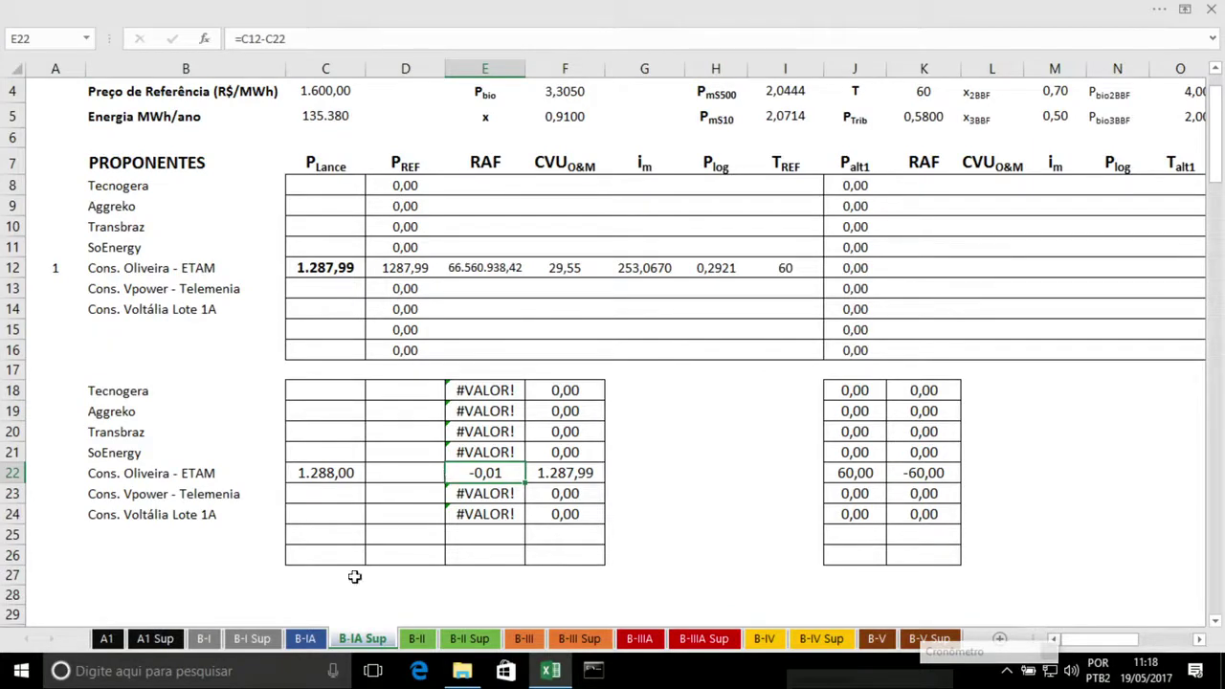
left_click(304, 638)
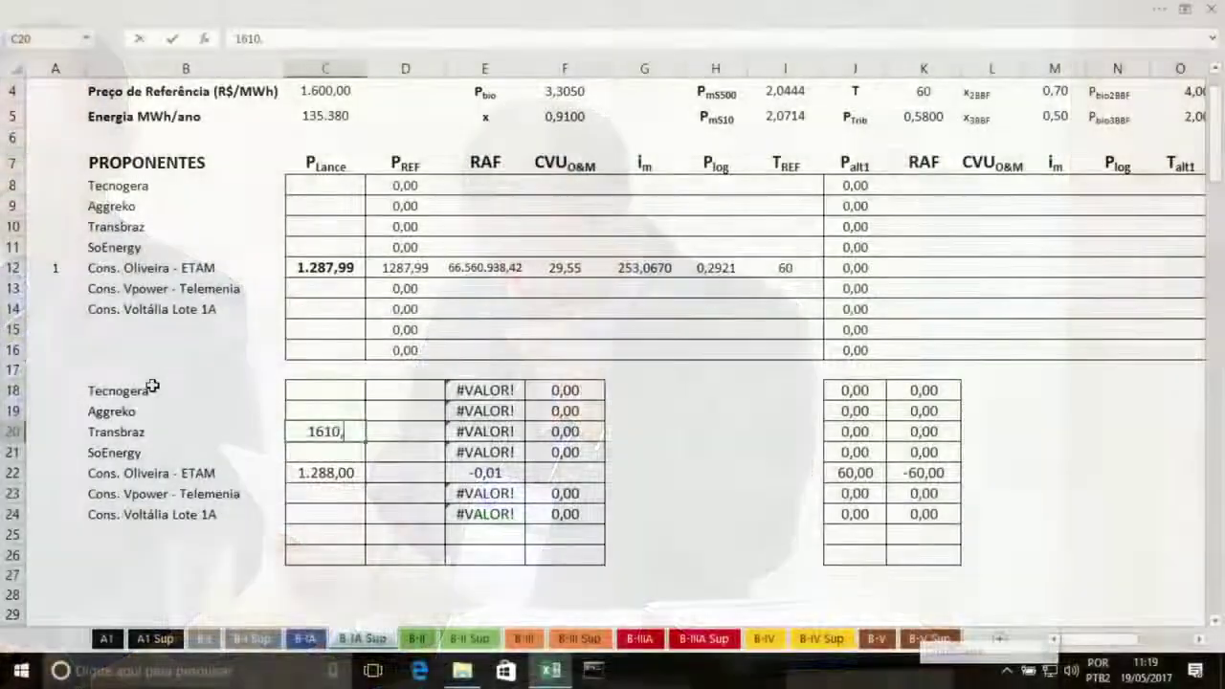
Enter Transbraz's bid of 1610,00 in the lower check table and its RAF of 14393800 in row 10
type("00")
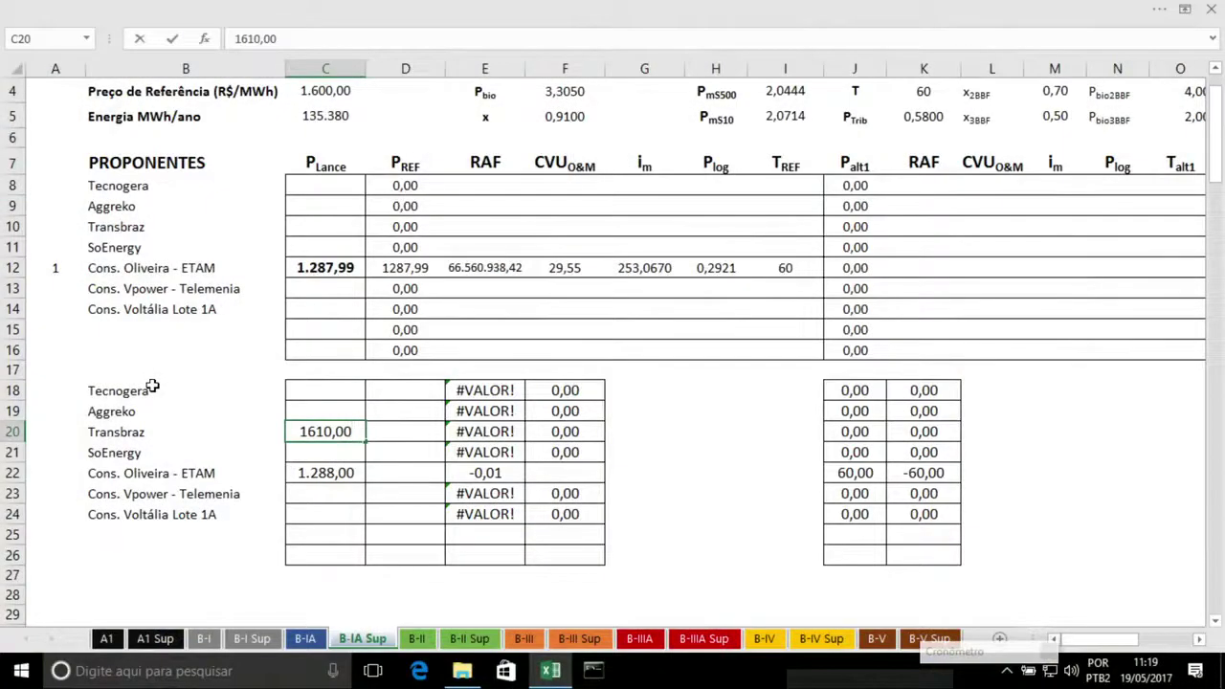
key("Return")
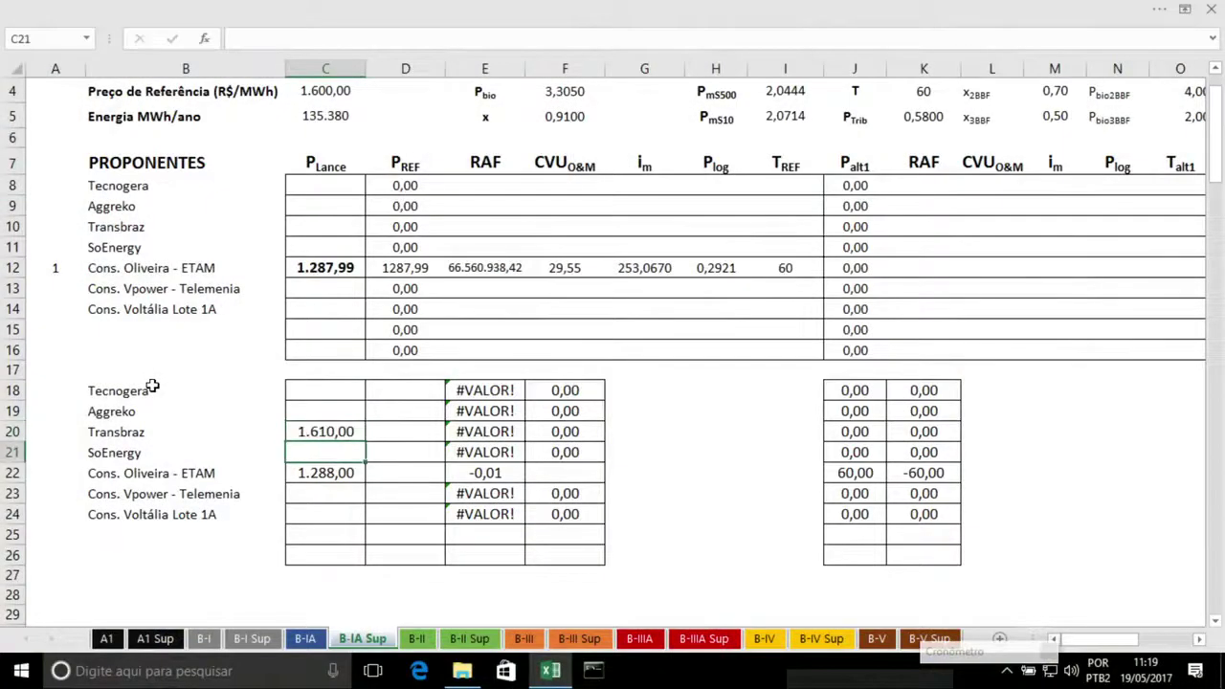
left_click(454, 230)
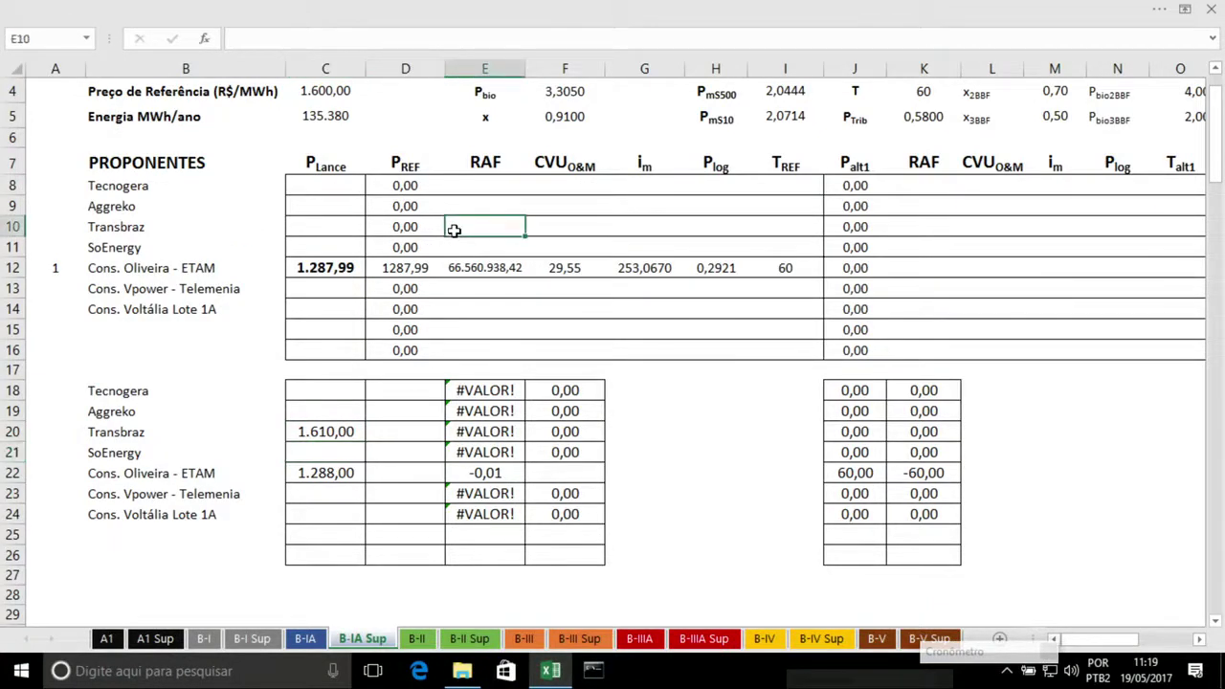
type("143")
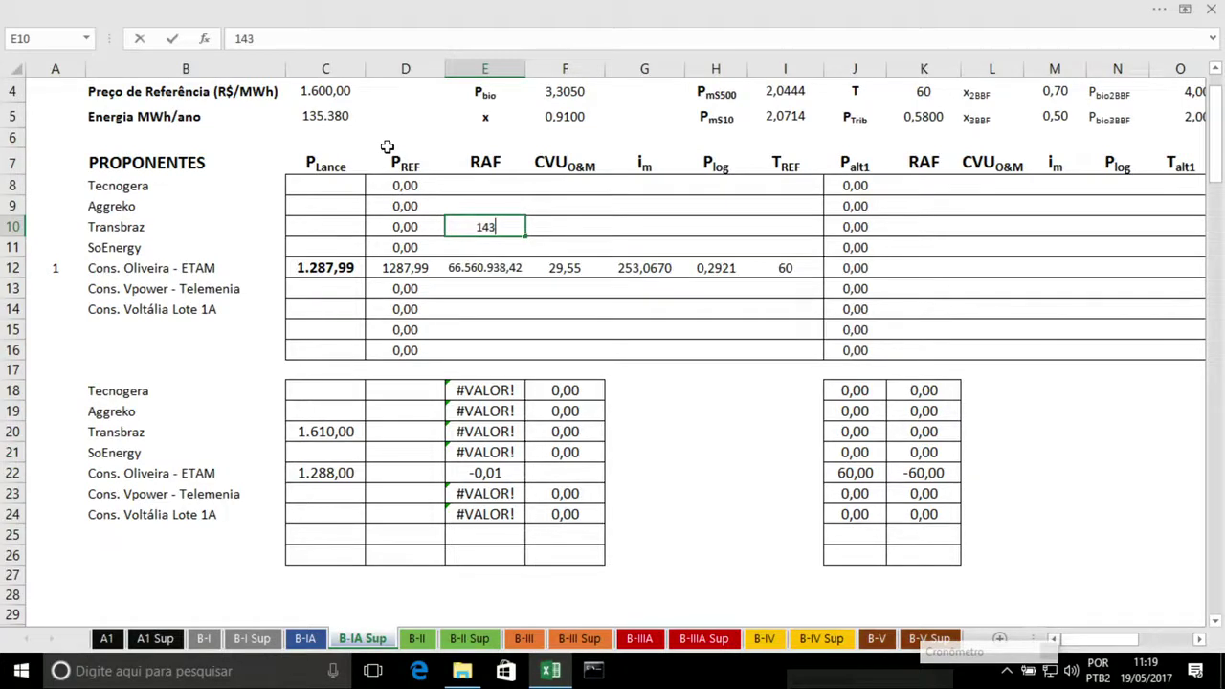
type("93800")
key("Tab")
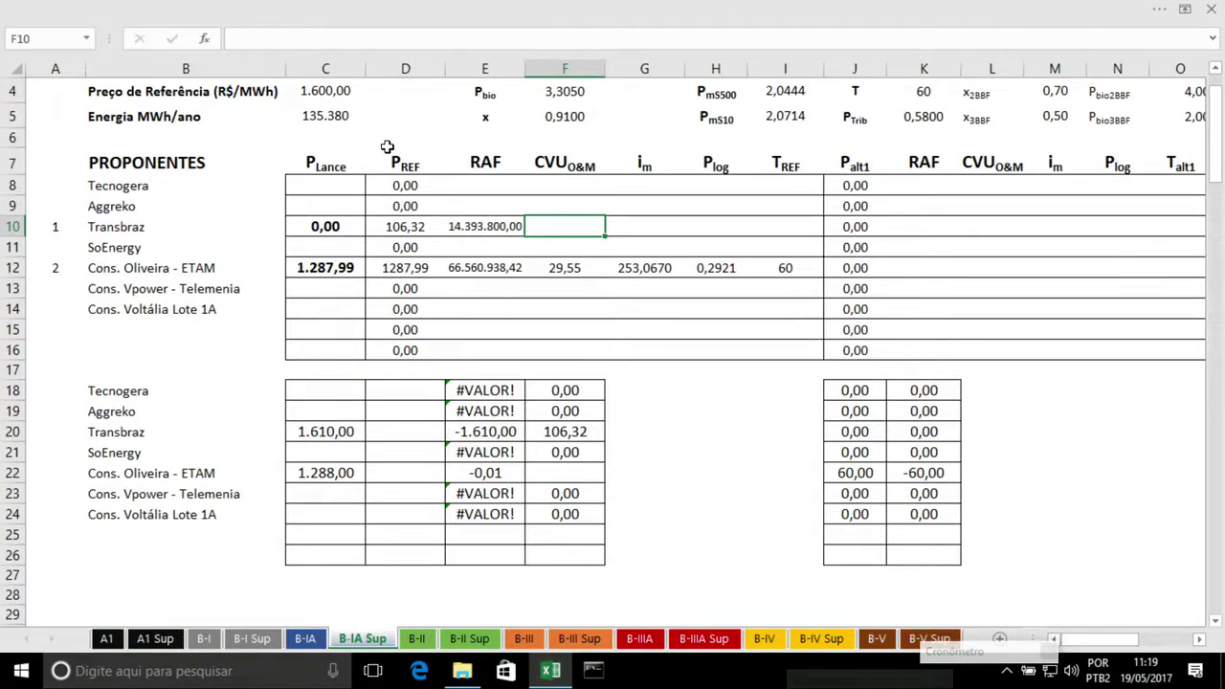
Enter Transbraz's CVU O&M of 726,59, i_m of 0,50 and T_REF of 60 in row 10
type("726,59")
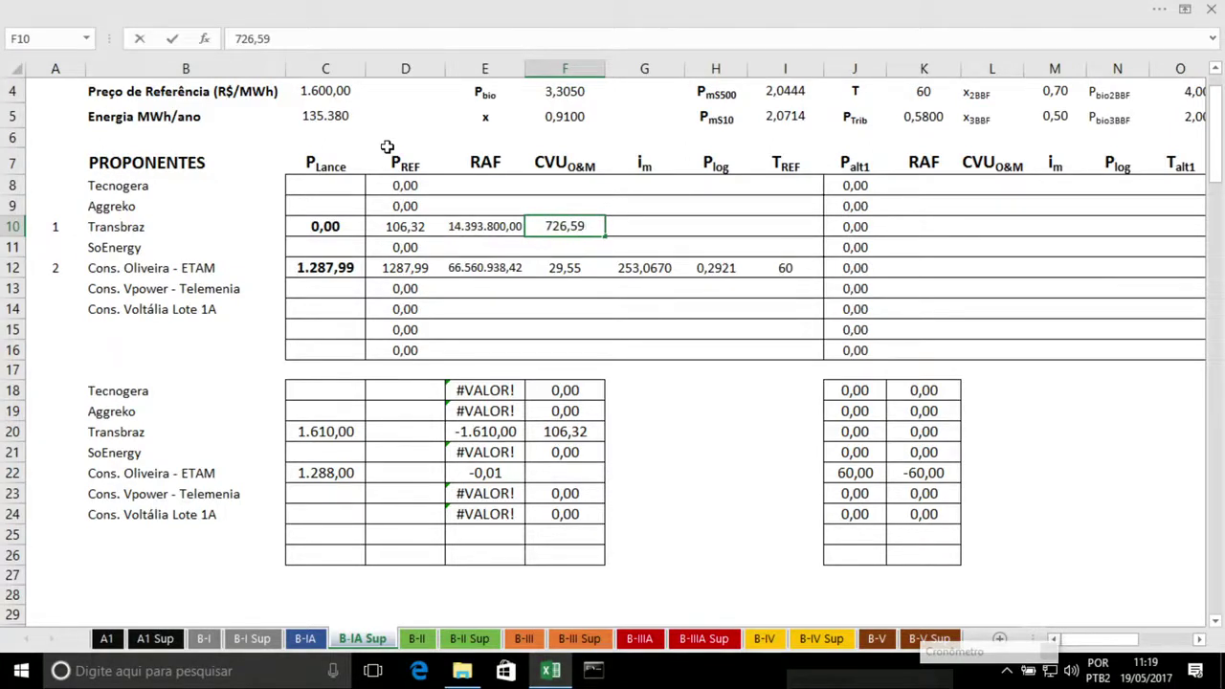
type("00")
key("Tab")
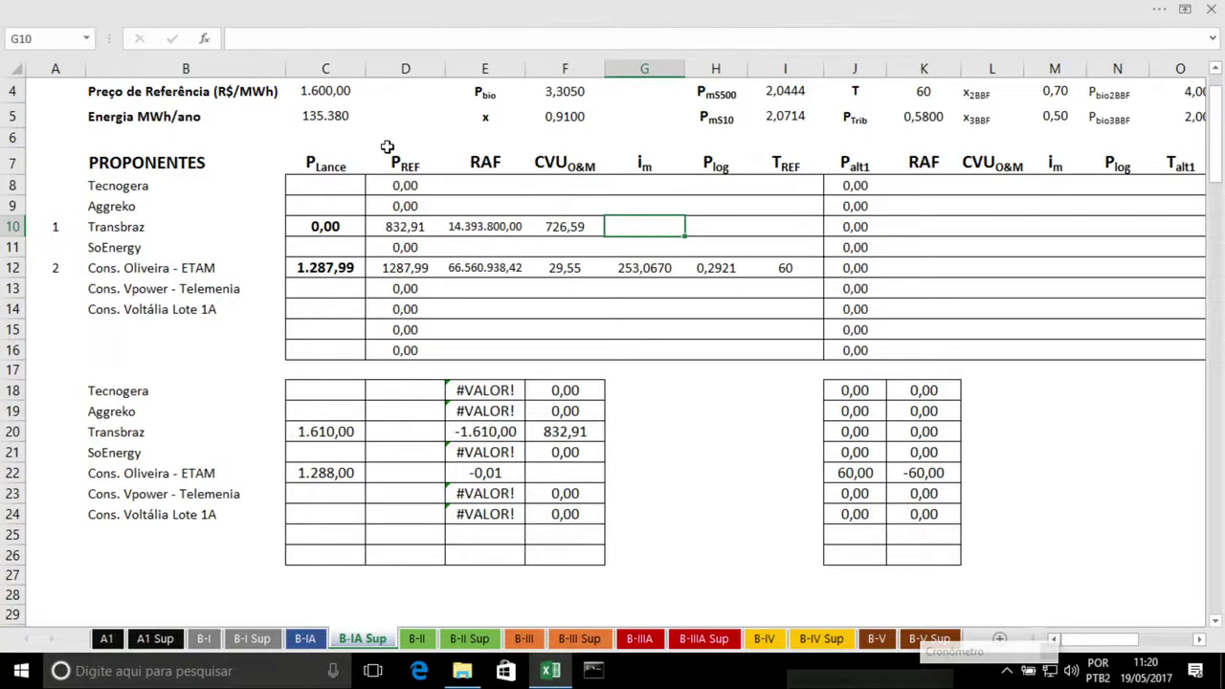
type("0,50")
key("Tab")
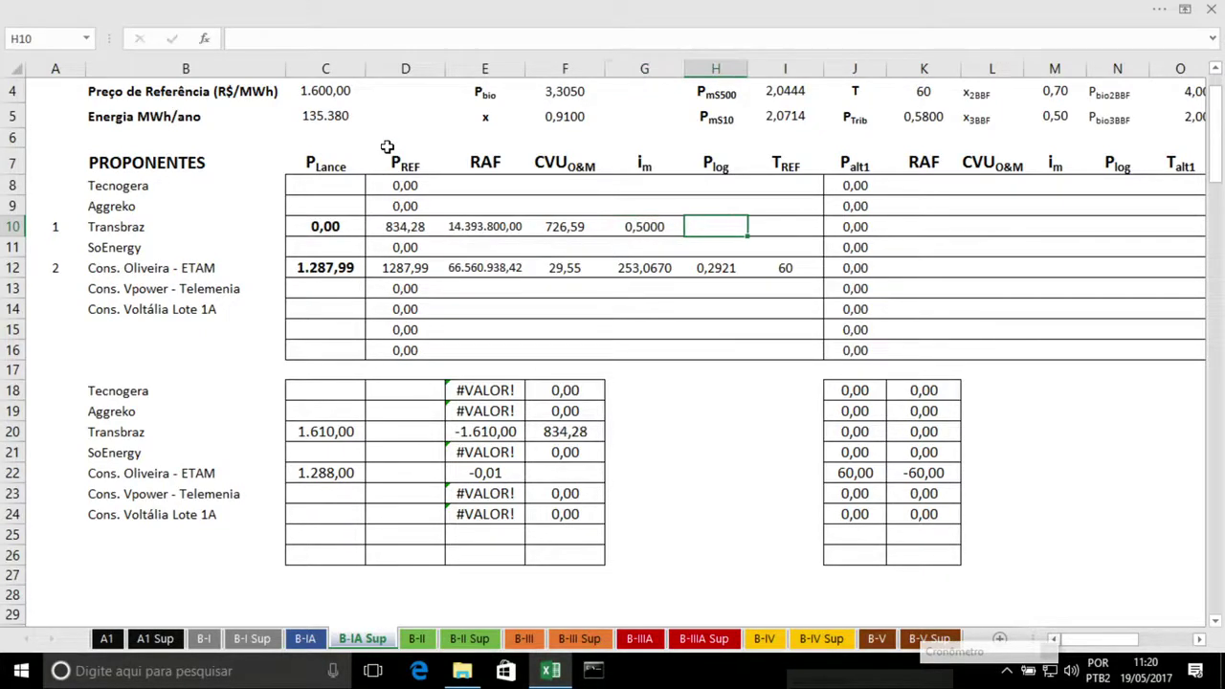
key("Tab")
type("60")
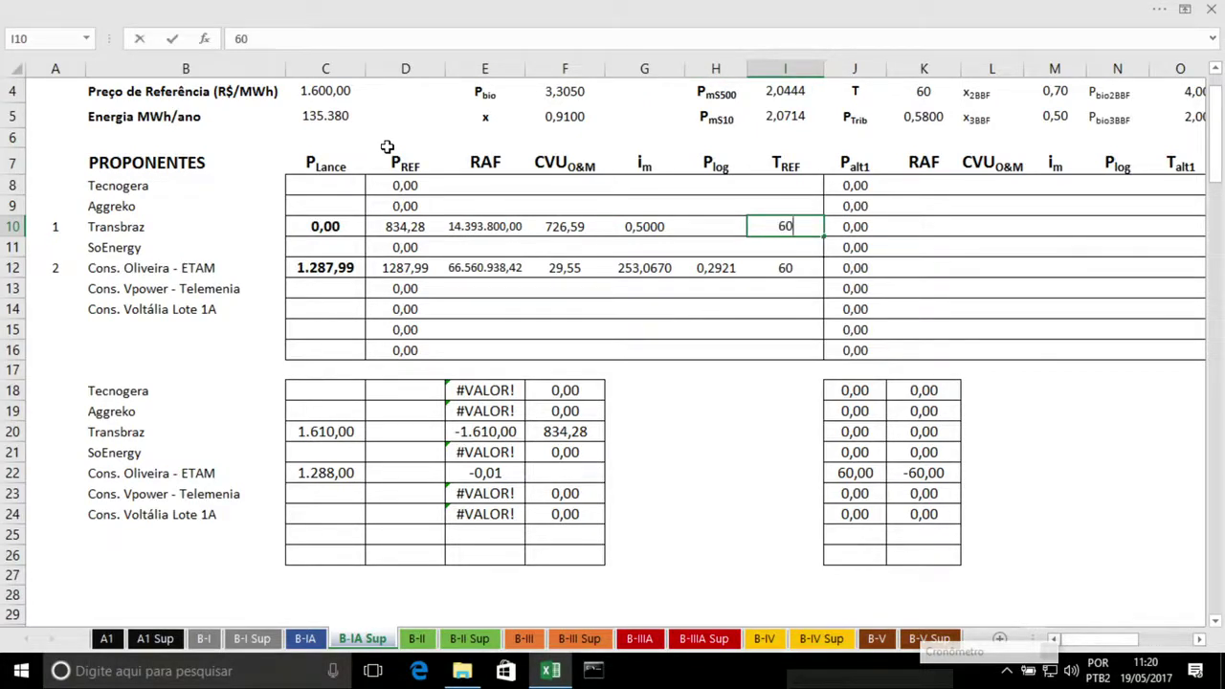
key("Return")
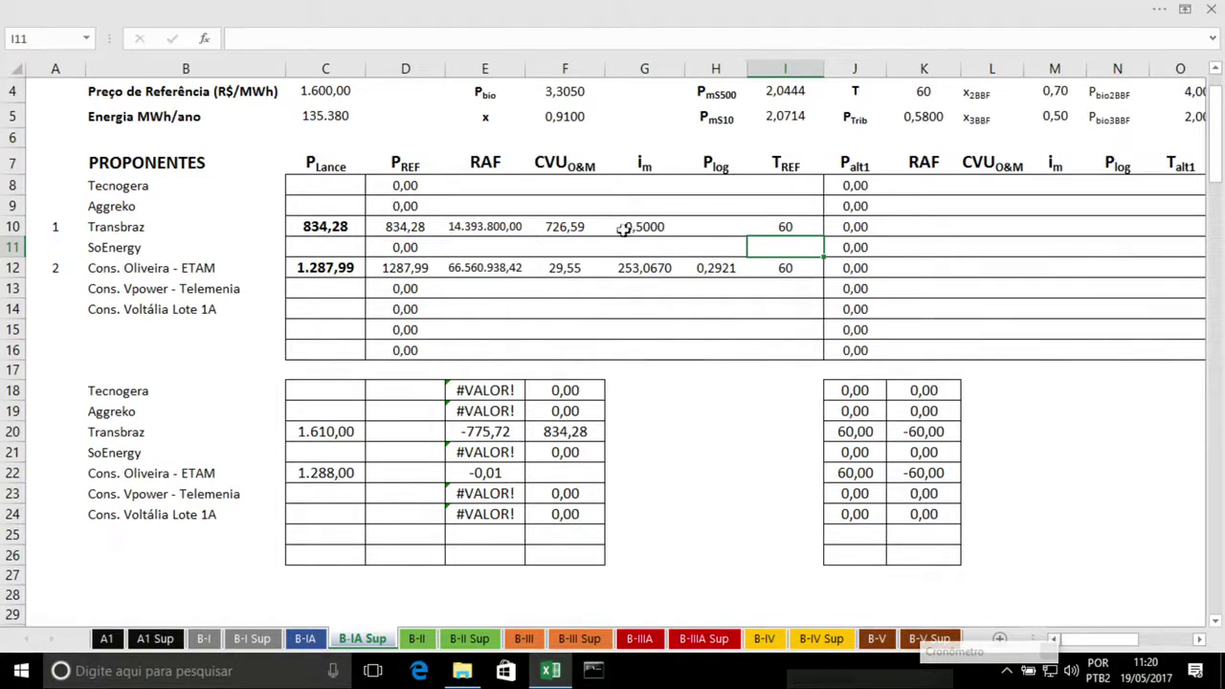
Enter 0.50000 as Transbraz's P_log and set its i_m to 240,0000
left_click(408, 224)
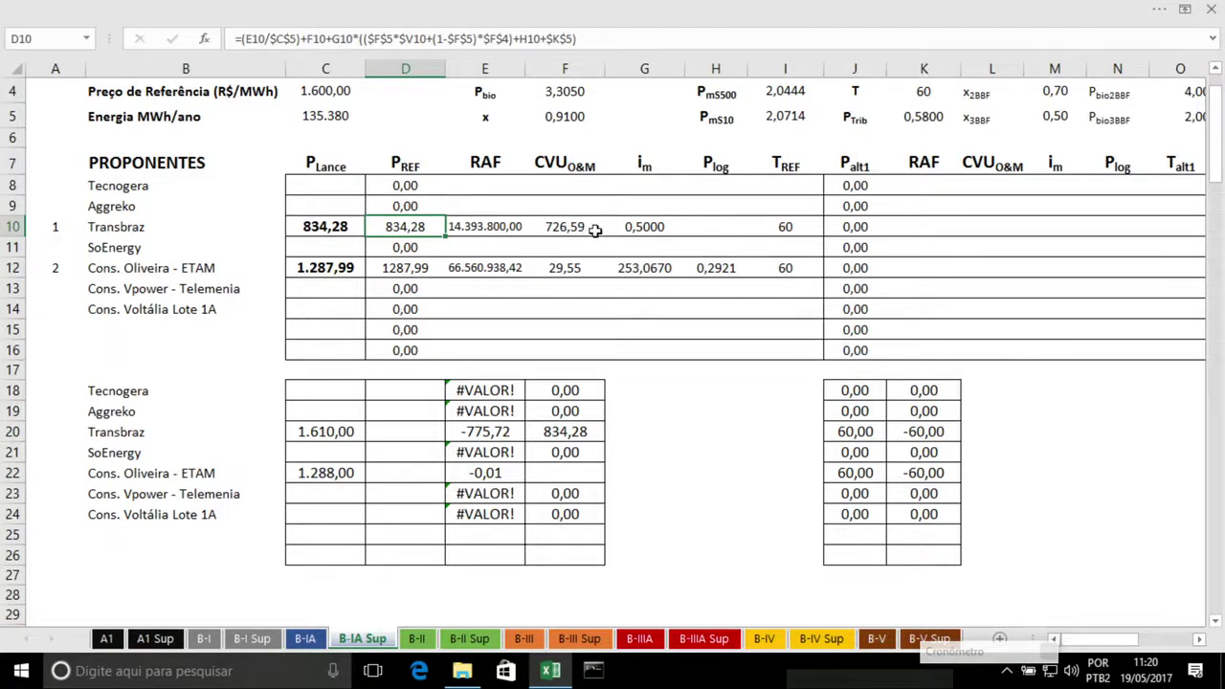
left_click(663, 226)
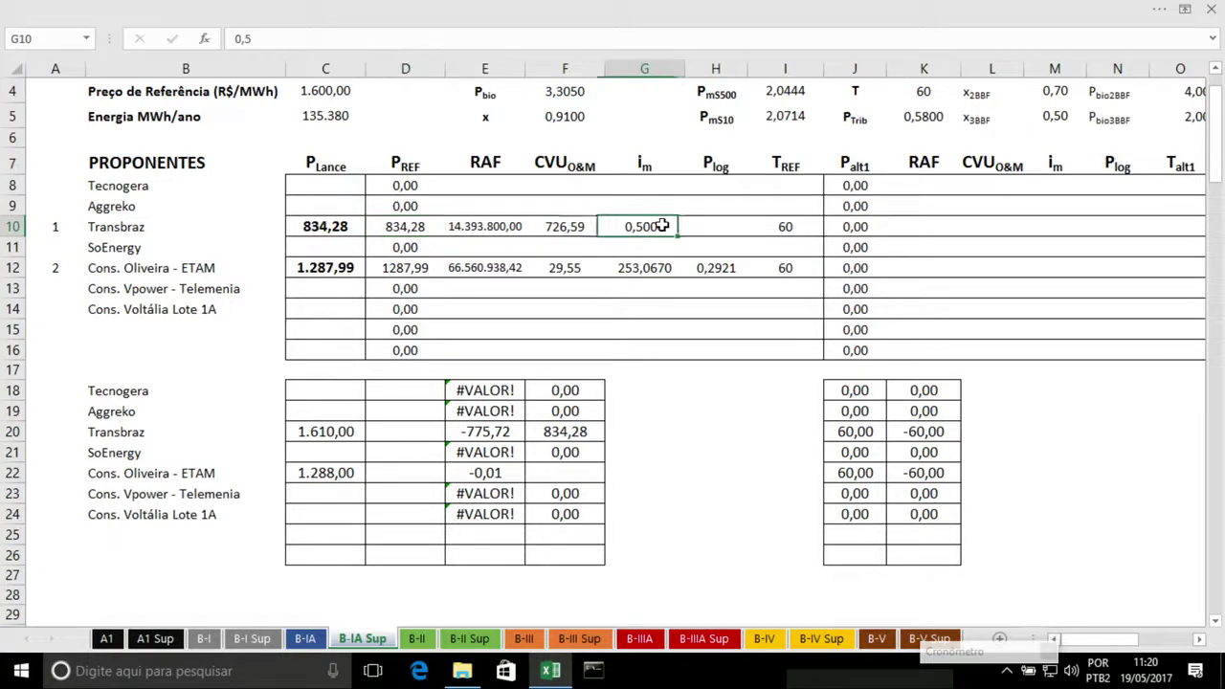
left_click(700, 225)
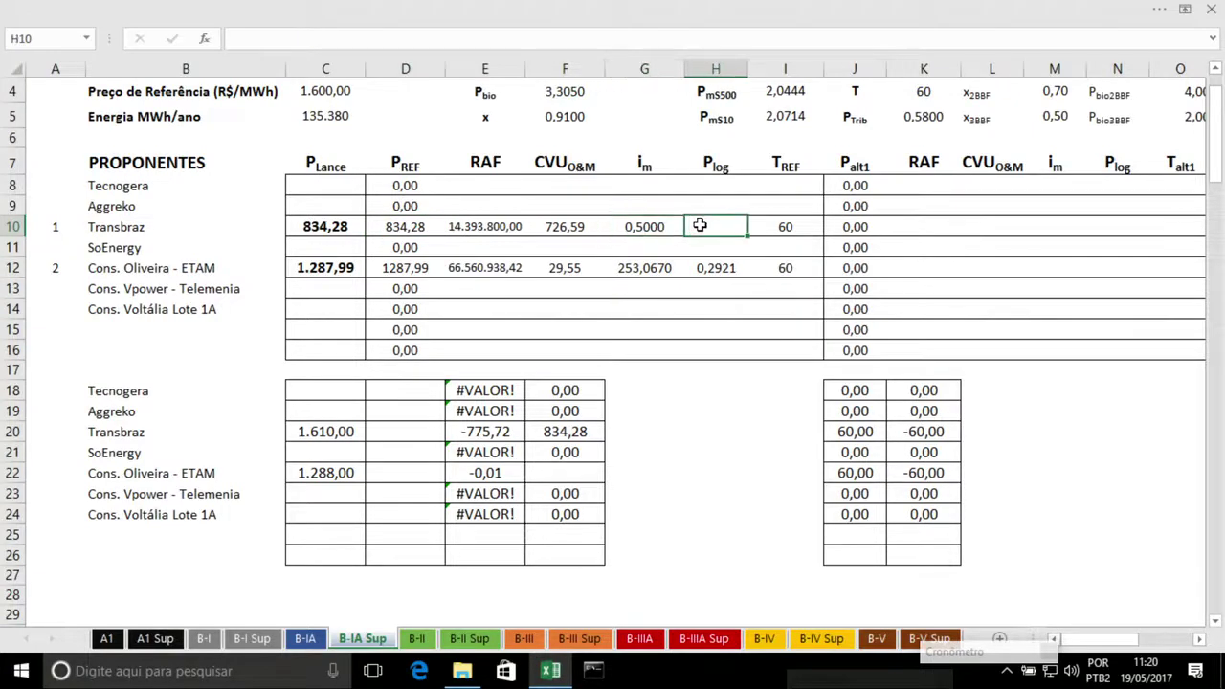
type("0.50000")
left_click(640, 227)
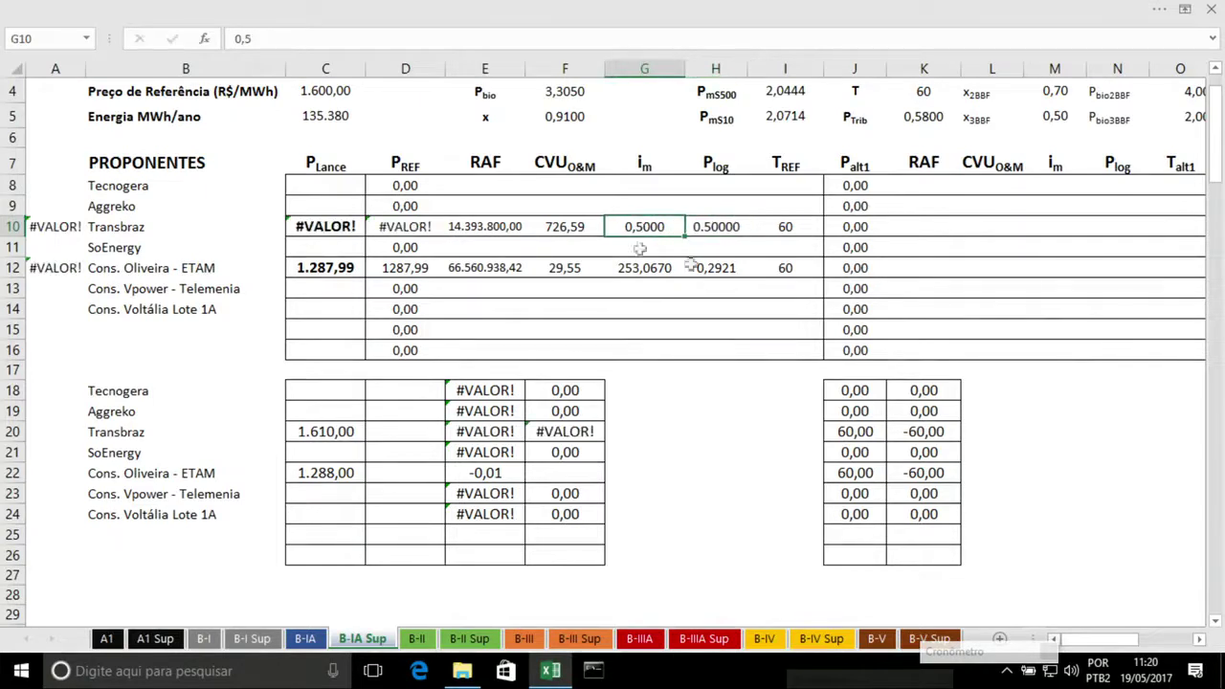
type("2")
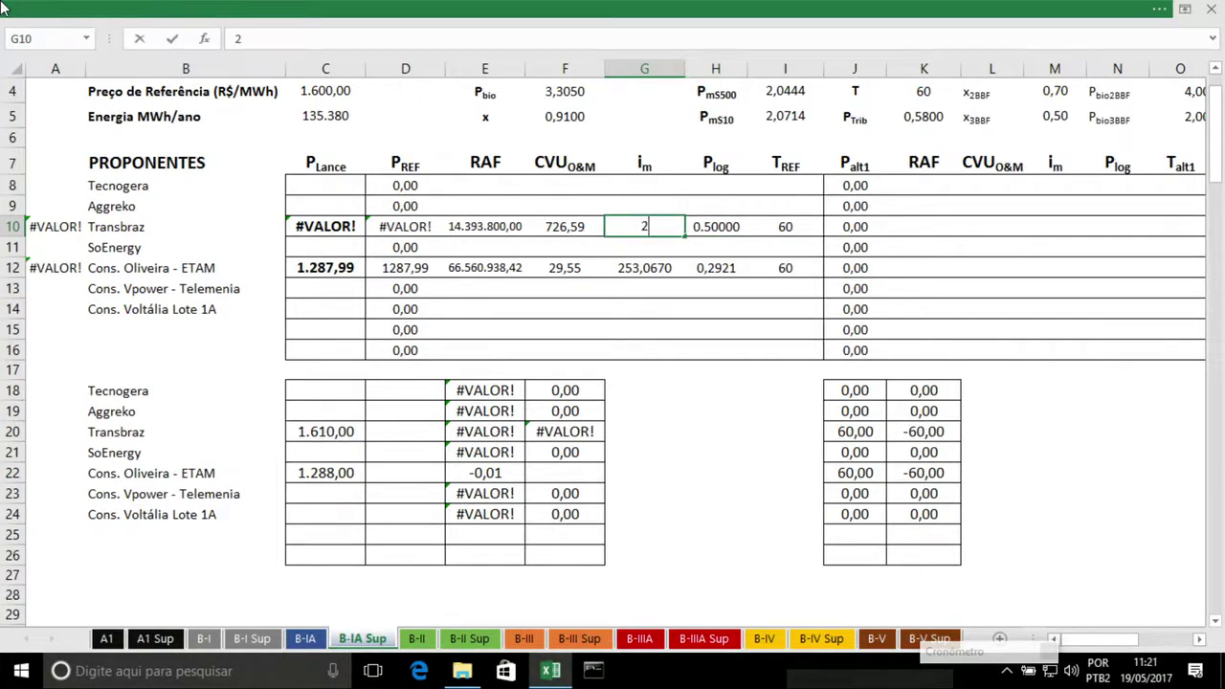
type("40,0000")
key("Return")
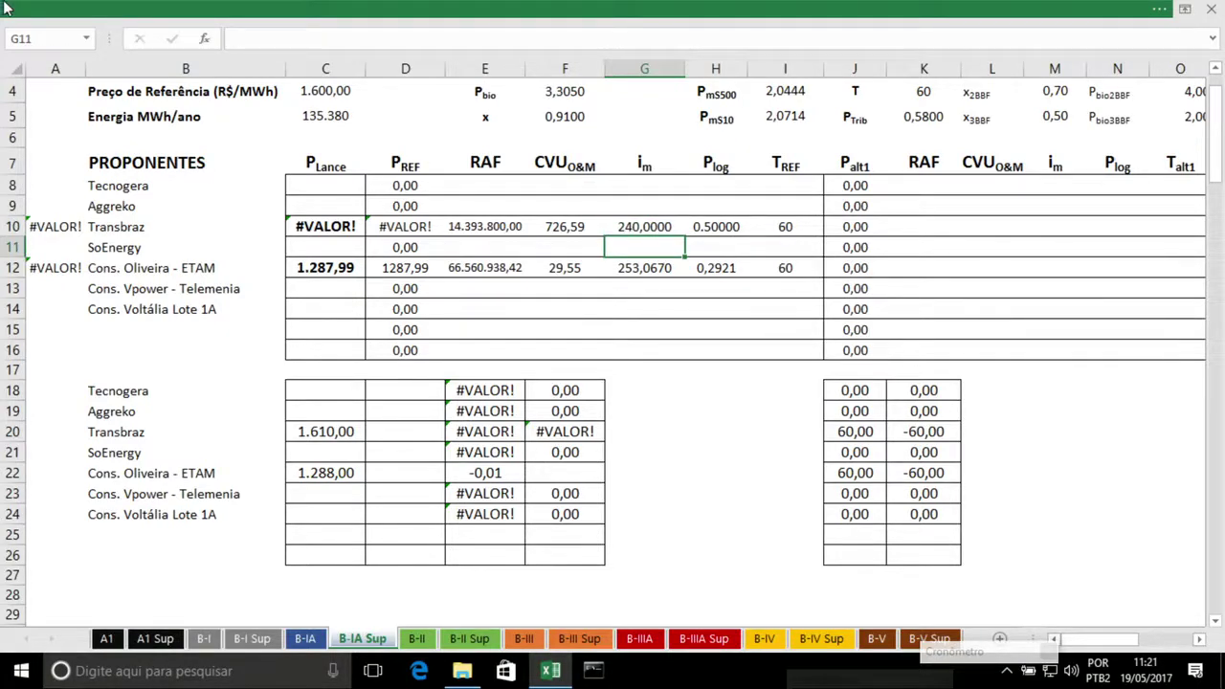
Correct Transbraz's P_log to 0,5000 with a decimal comma
left_click(717, 226)
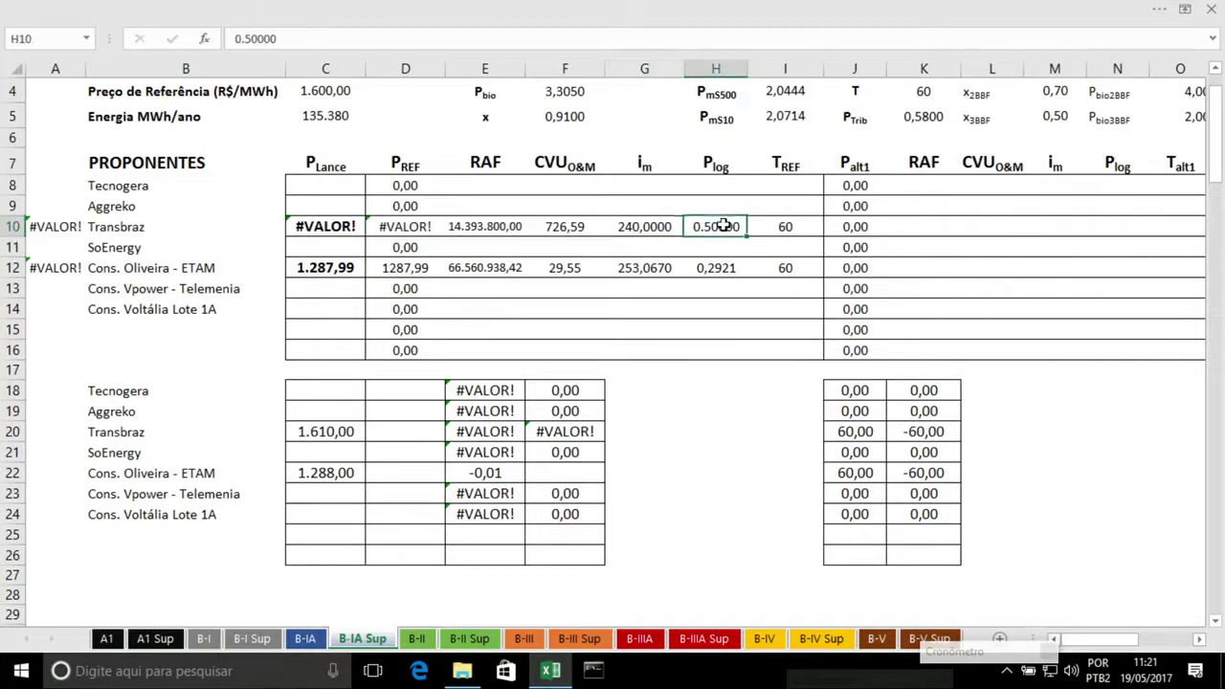
left_click(244, 41)
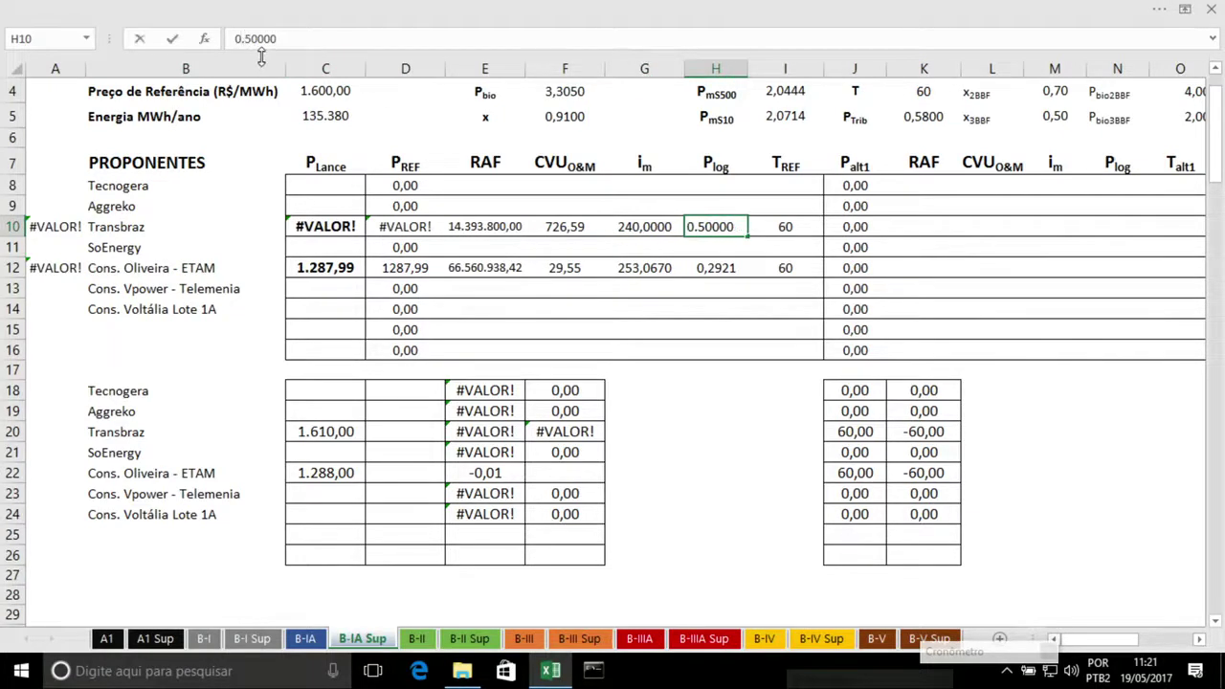
key("BackSpace")
key("BackSpace")
type("0.")
type("5")
key("Return")
left_click(716, 226)
left_click(250, 38)
key("BackSpace")
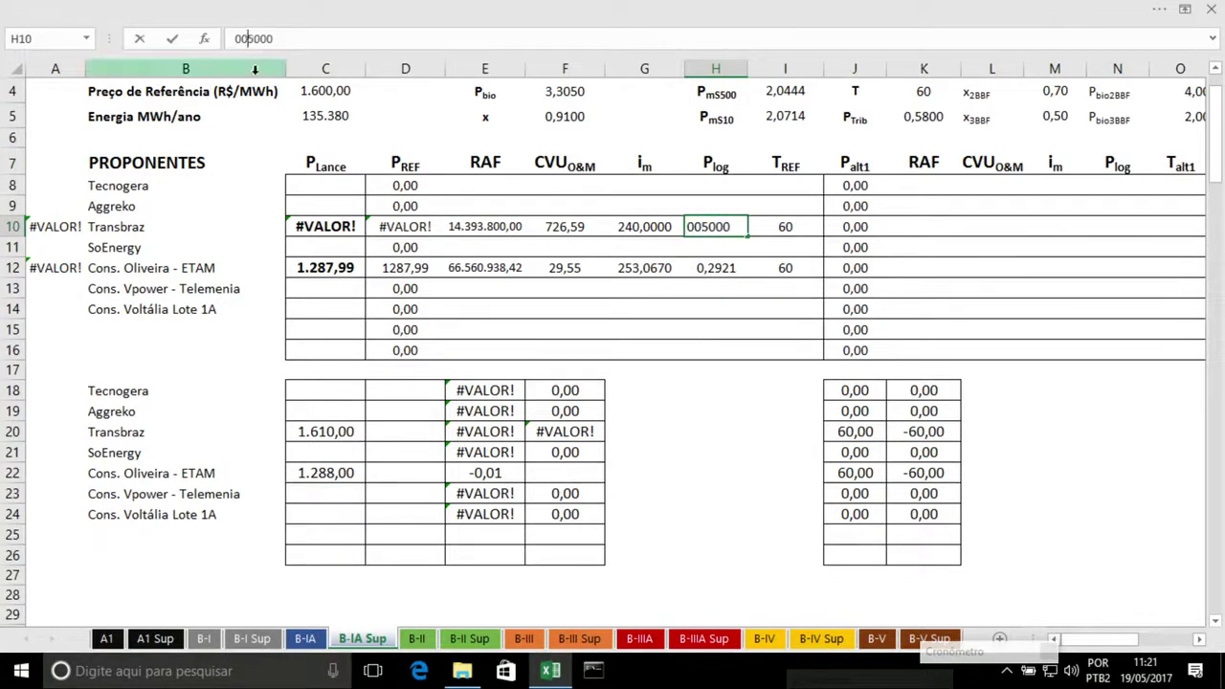
type(",")
key("Return")
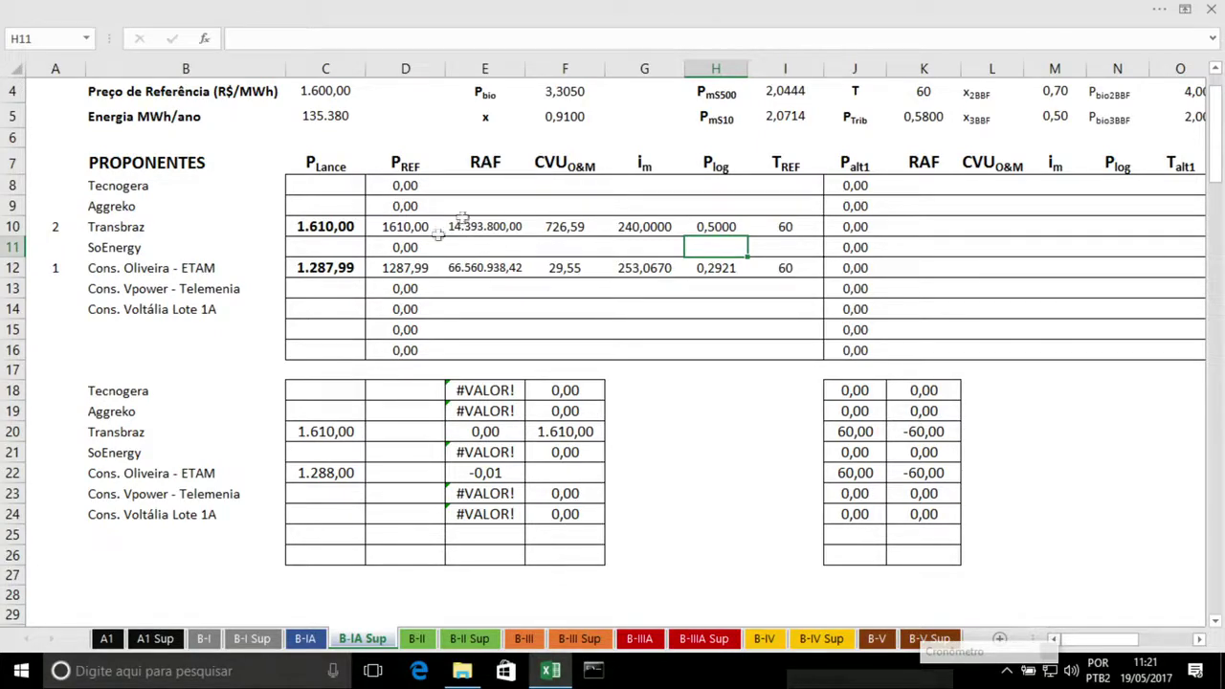
Check Transbraz's calculated bid in B-IA Sup, and compare it with the reference price on the B-IA sheet
scroll(323, 255, "up", 1)
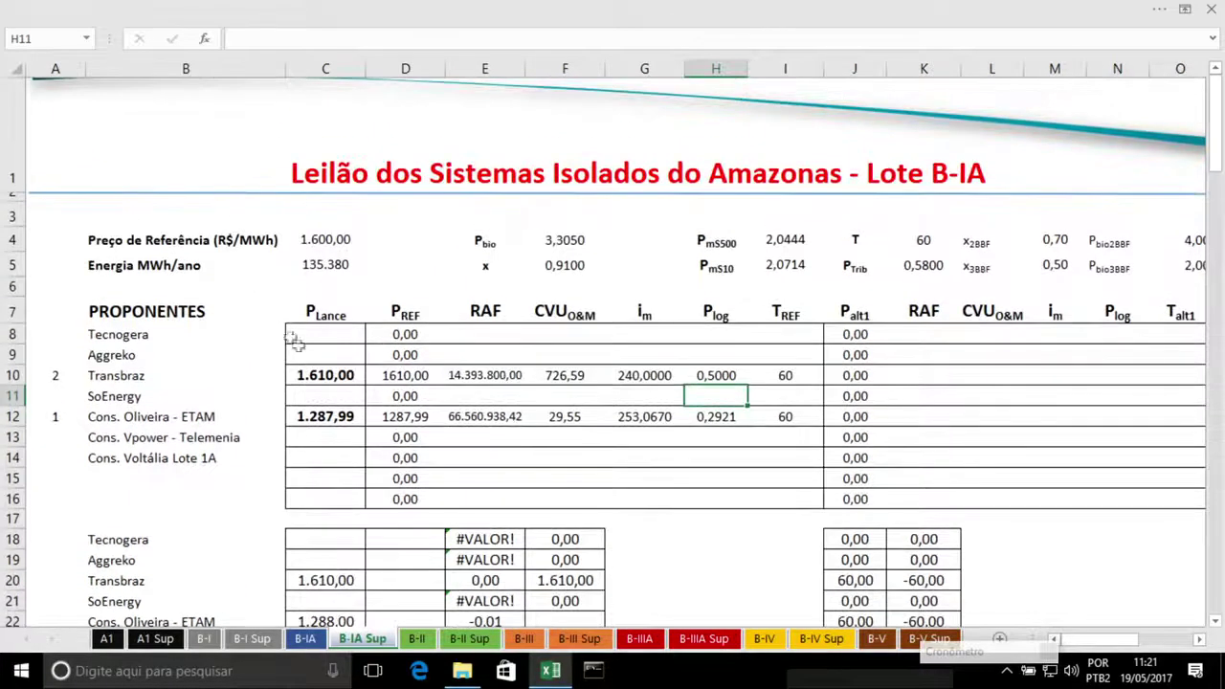
scroll(358, 368, "down", 1)
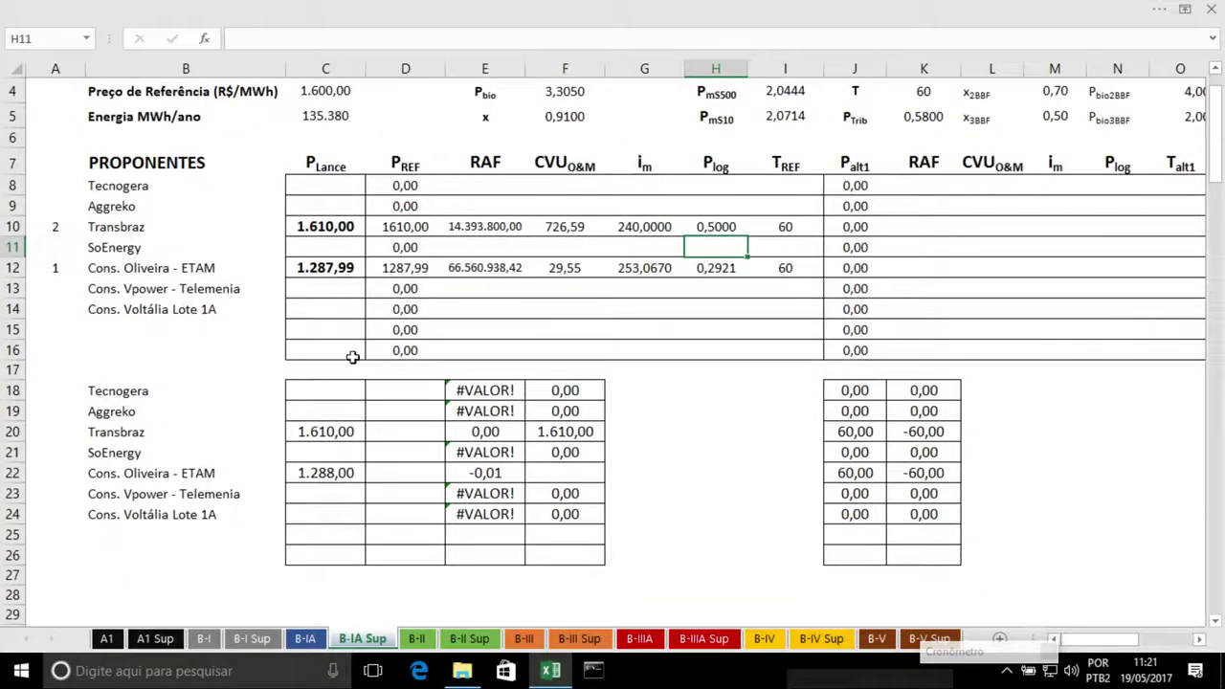
scroll(320, 400, "down", 1)
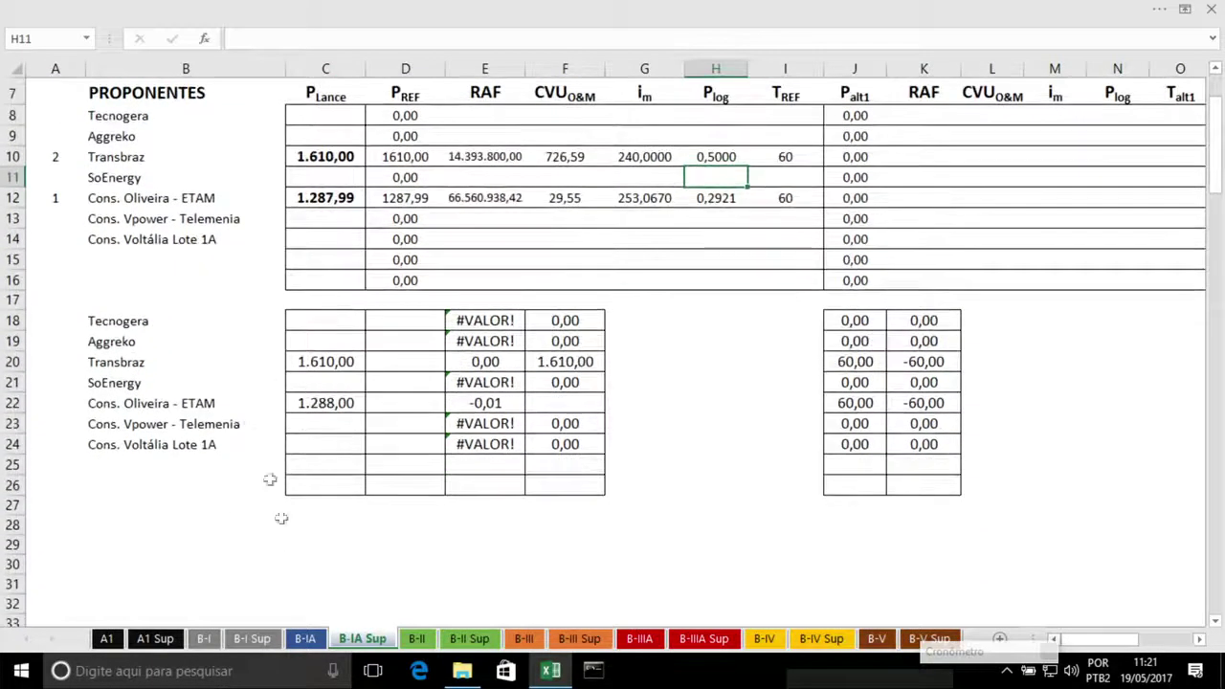
left_click(338, 155)
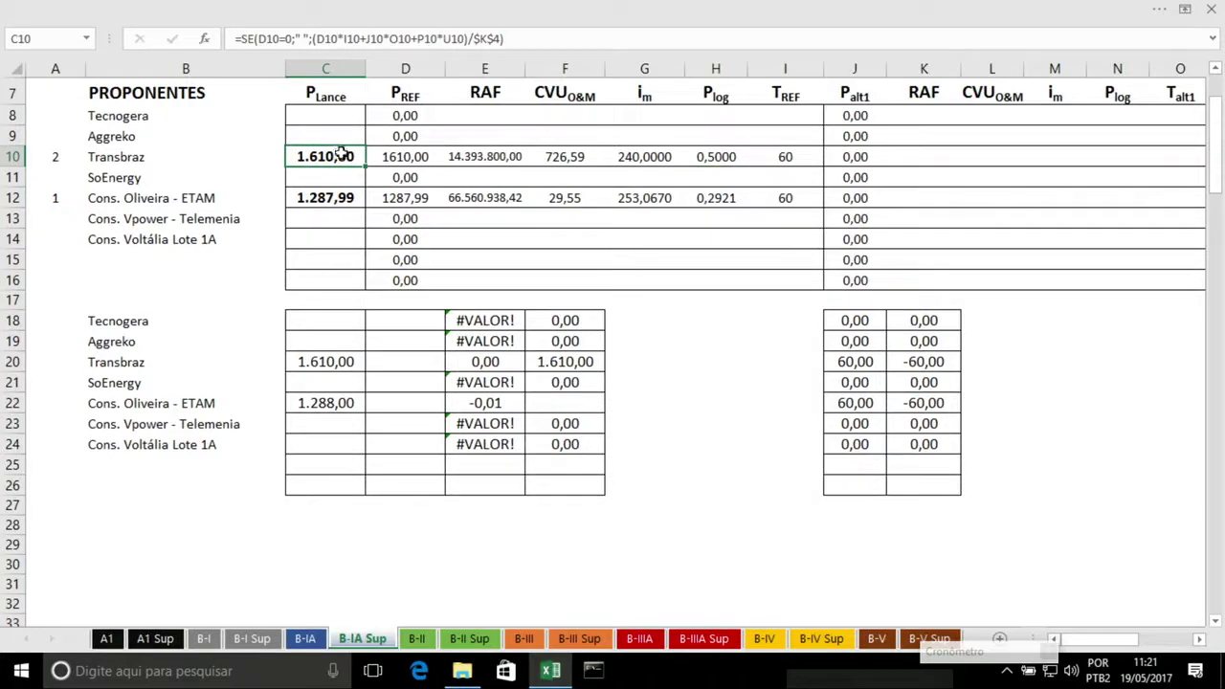
left_click(305, 638)
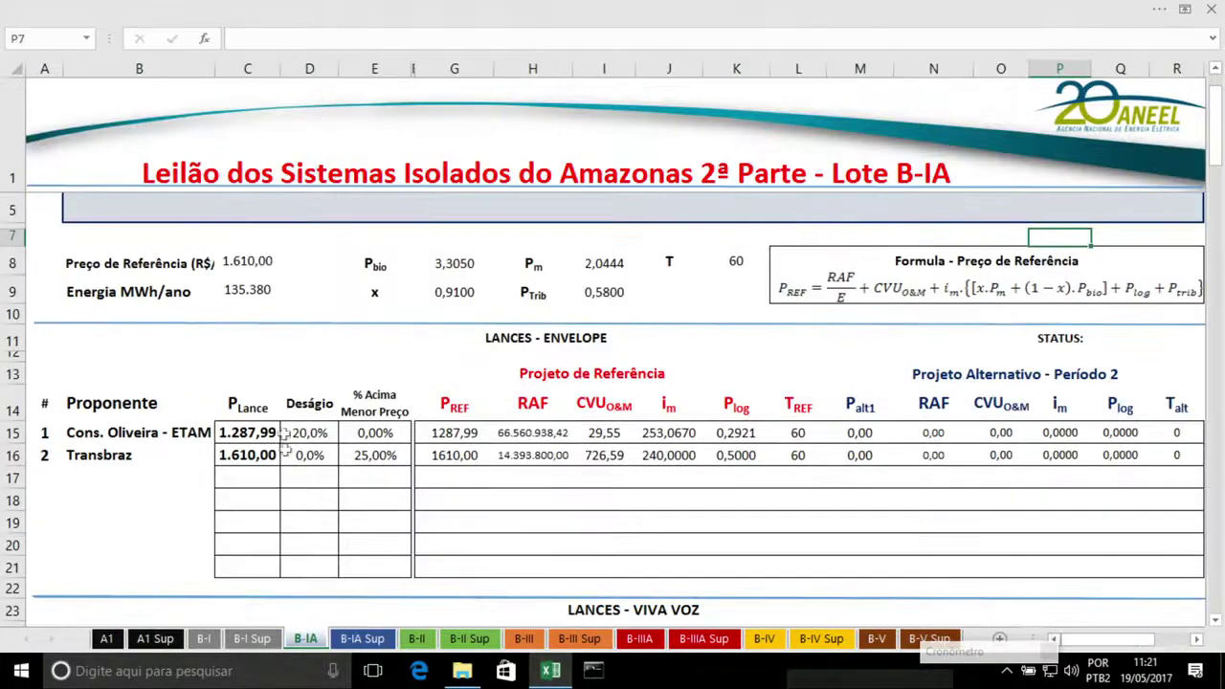
left_click(260, 260)
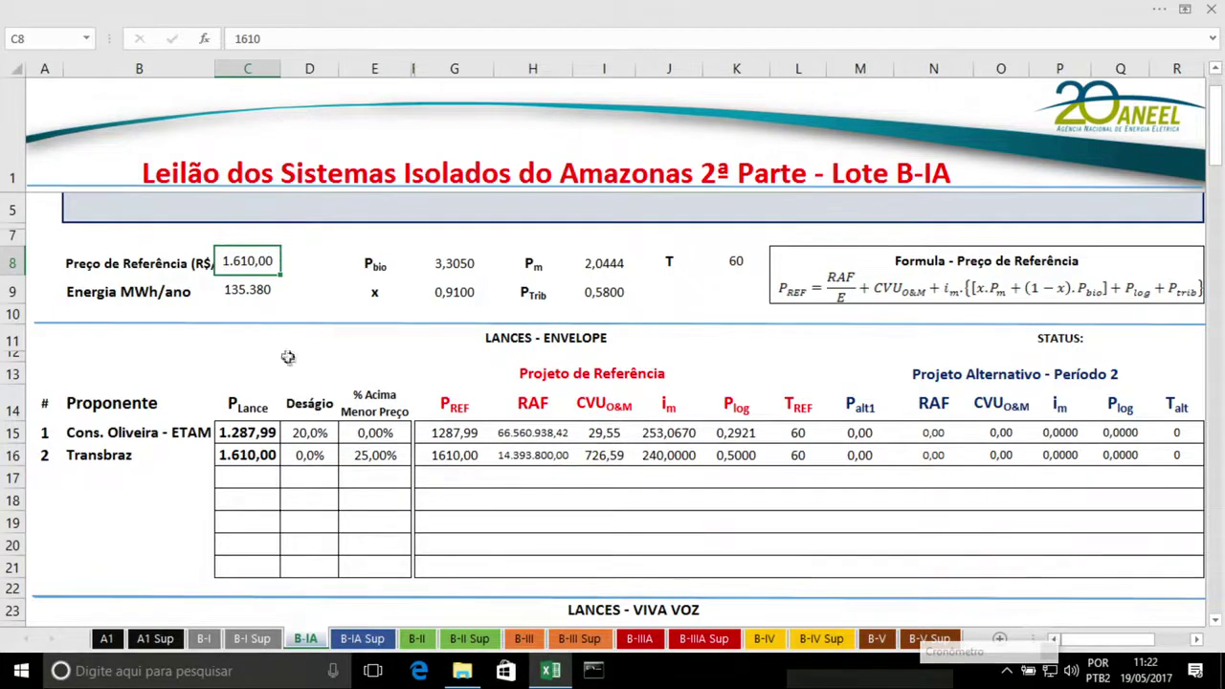
left_click(260, 455)
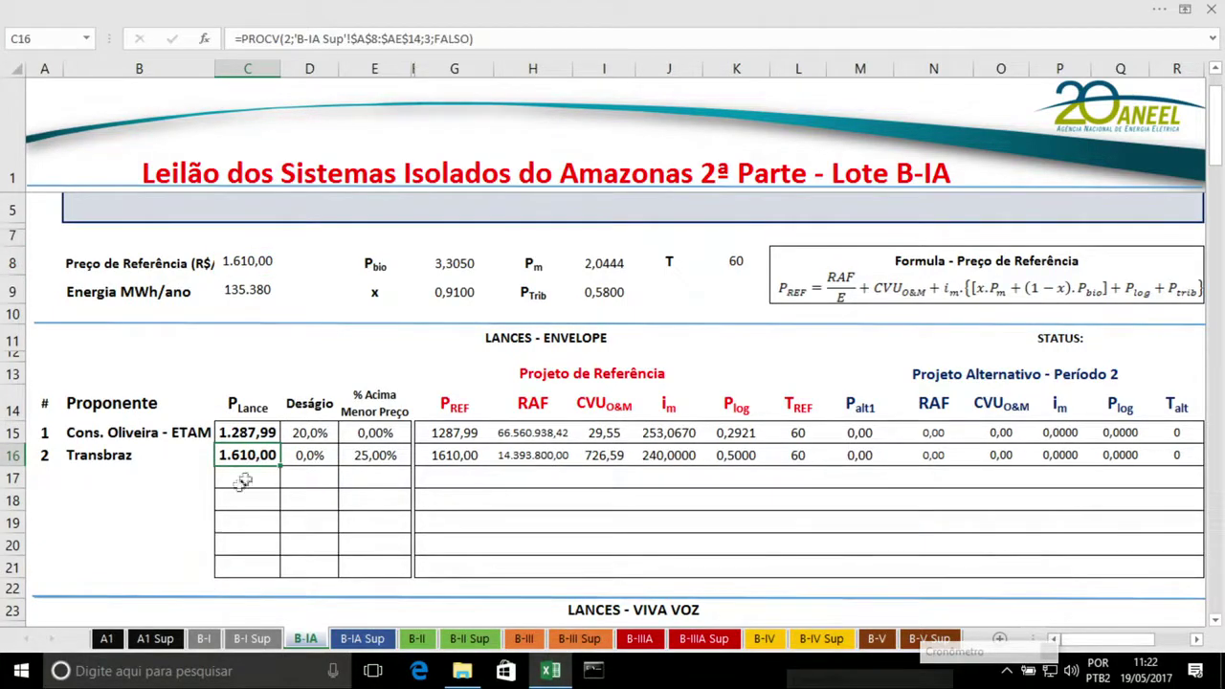